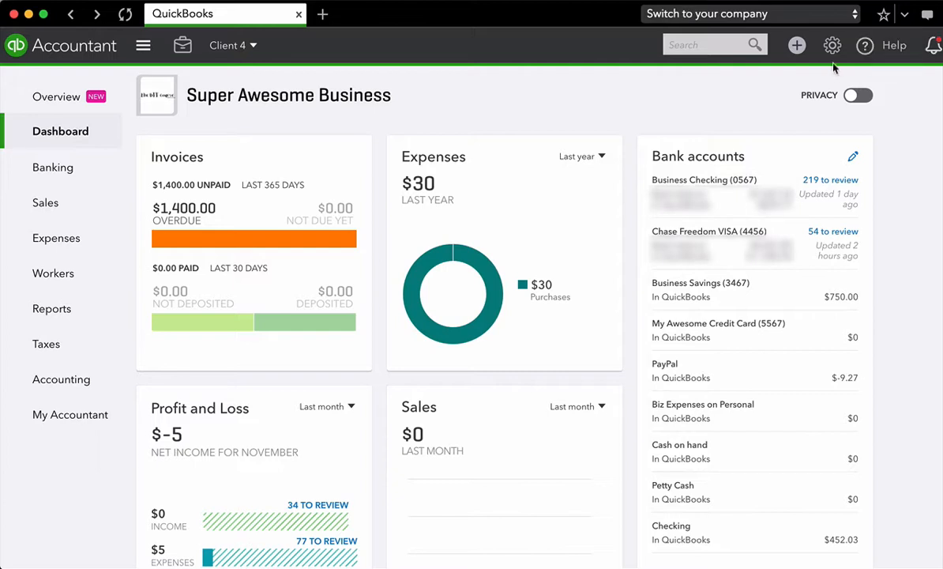
# - Open the reconciliation form from the Business Checking register and choose Business Checking as the account to reconcile
pyautogui.click(832, 47)
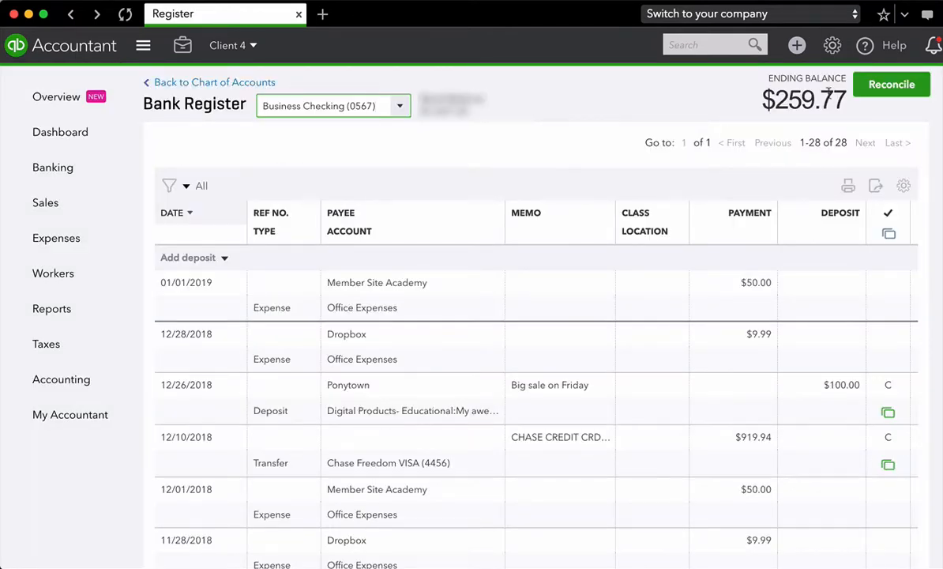
pyautogui.click(914, 95)
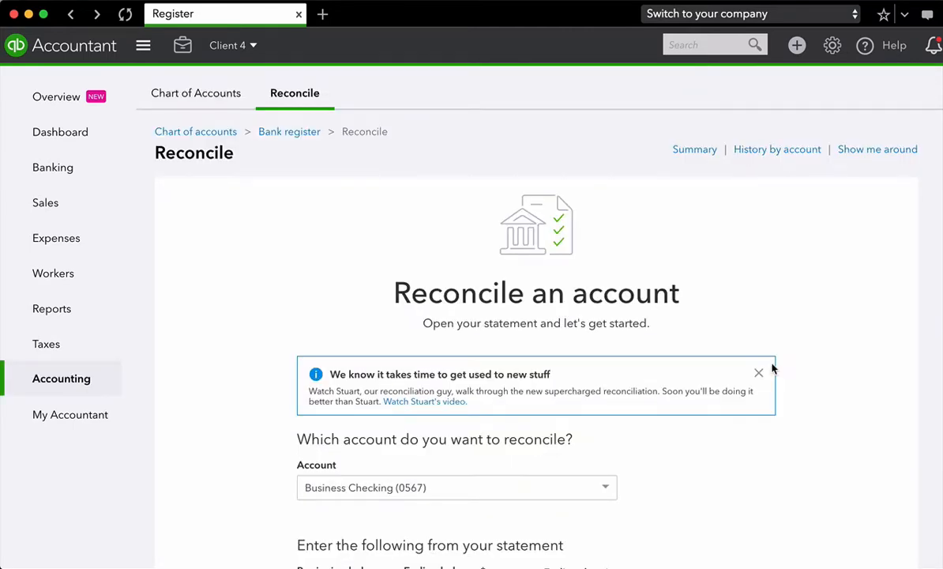
pyautogui.scroll(-3, 772, 368)
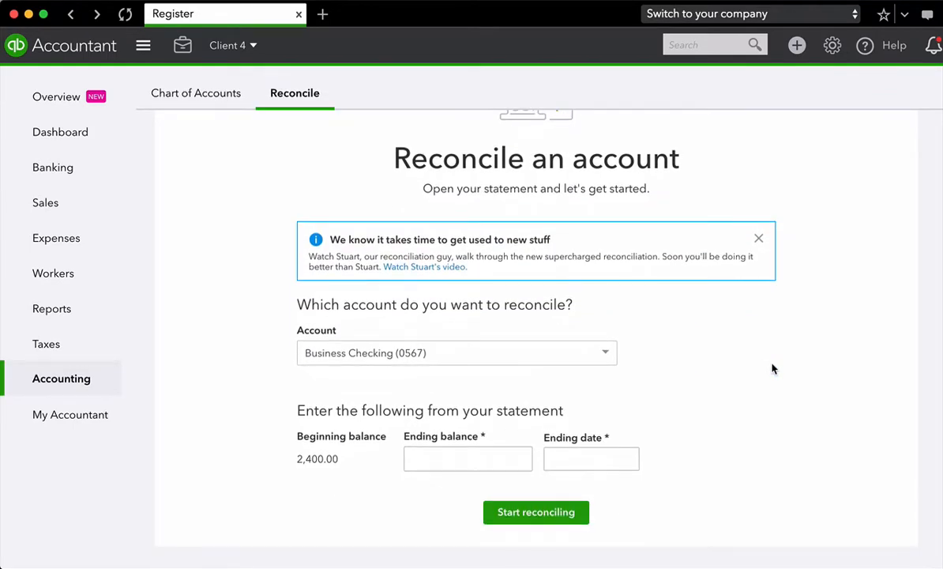
pyautogui.click(605, 355)
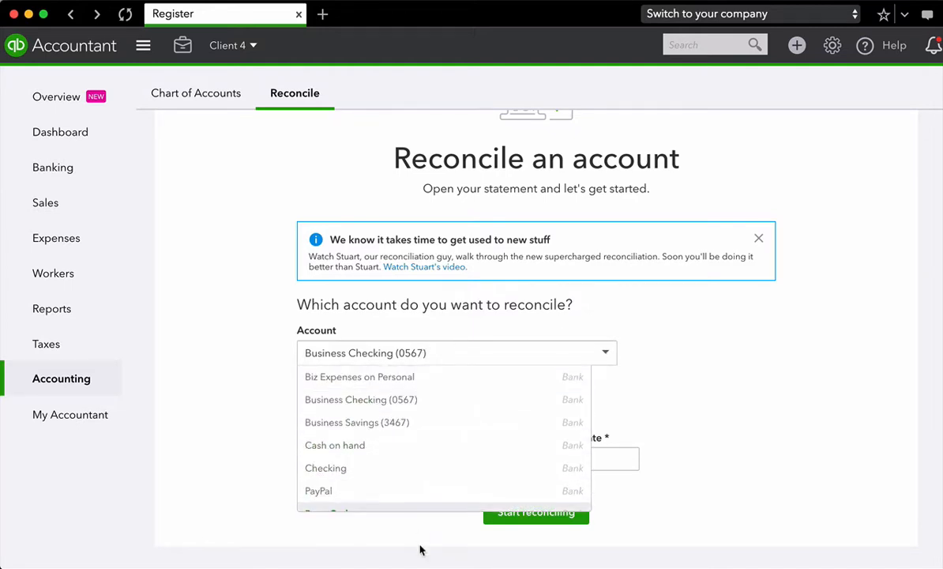
pyautogui.click(430, 399)
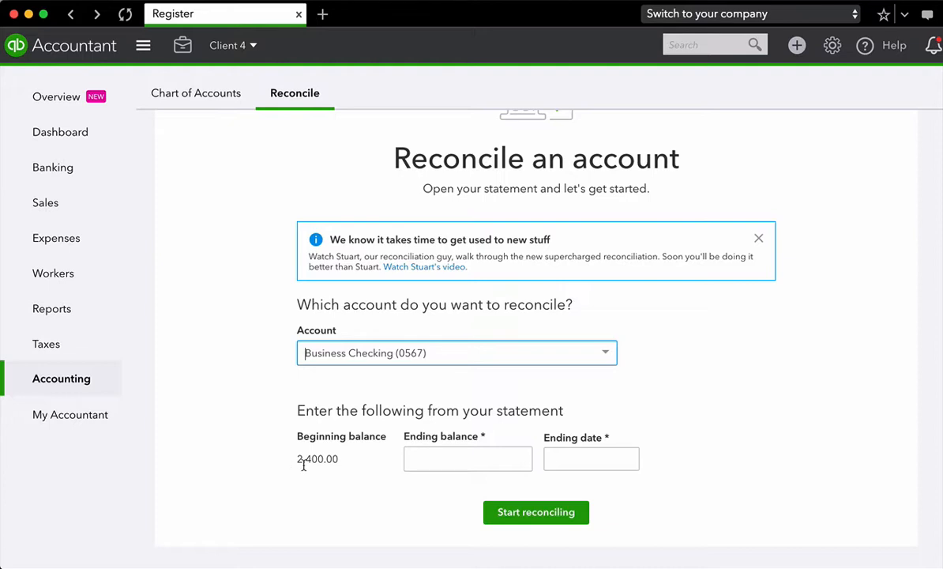
# - Start reconciling with an ending balance of 1,184.69 and an ending date of 10/31/2018, and dismiss the introductory tips
pyautogui.click(424, 465)
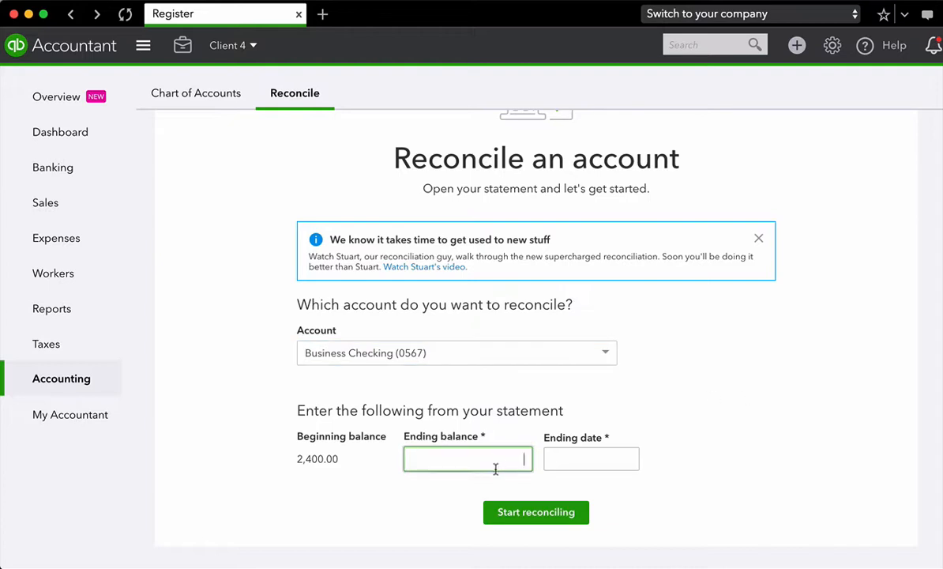
pyautogui.write('1,184.69')
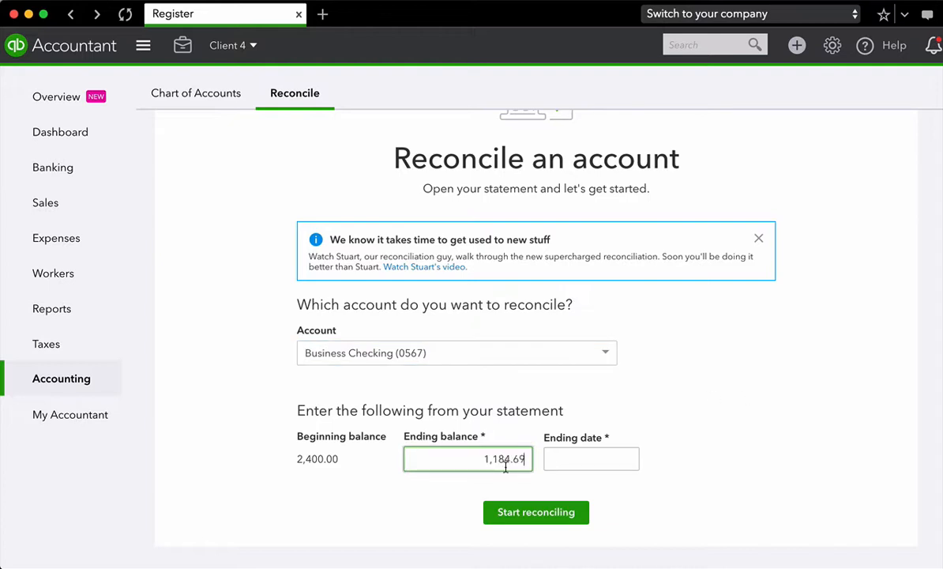
pyautogui.click(628, 460)
pyautogui.doubleClick(558, 271)
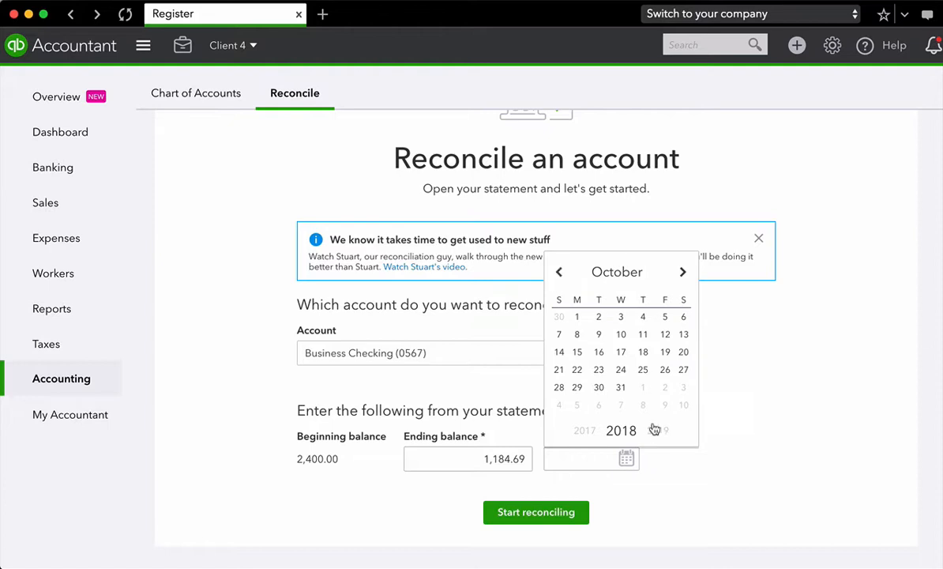
pyautogui.click(621, 387)
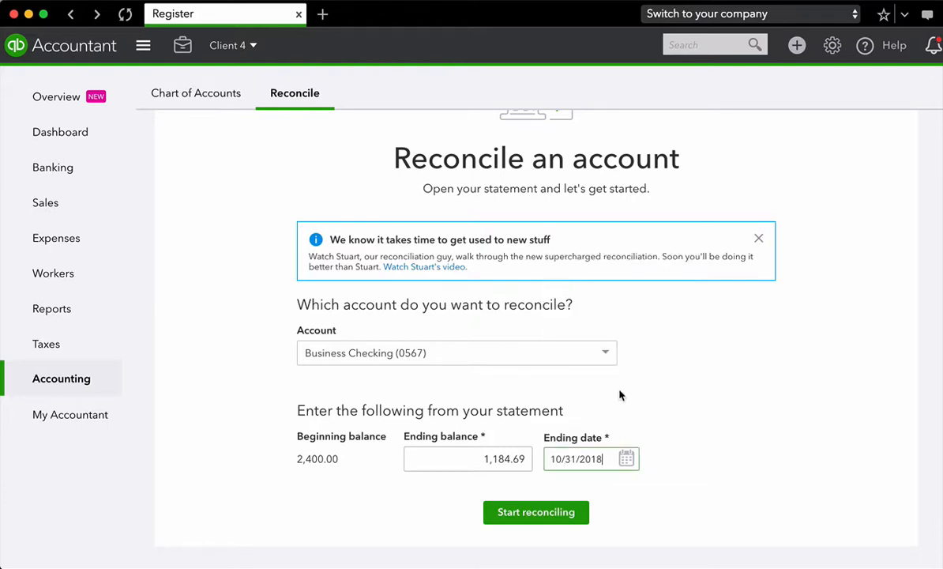
pyautogui.click(501, 521)
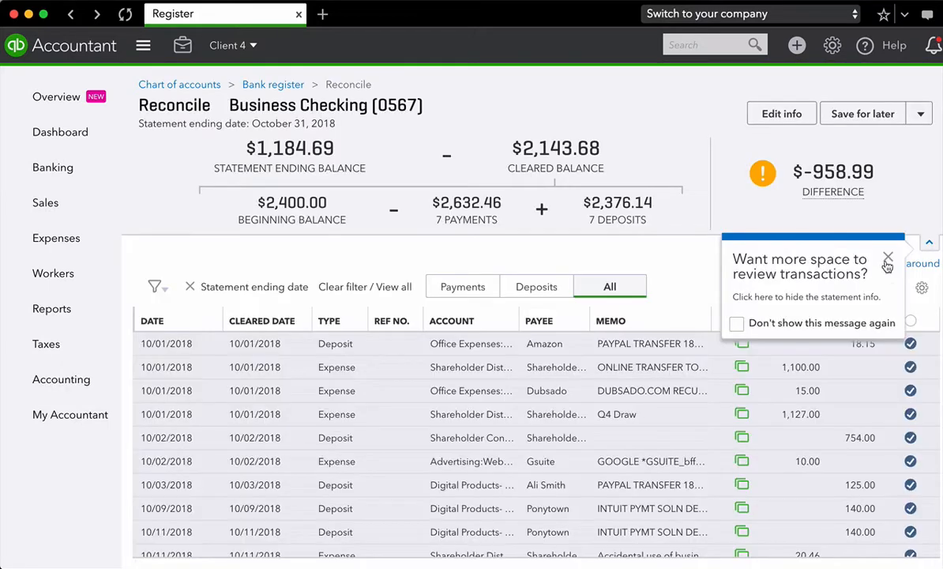
pyautogui.click(888, 263)
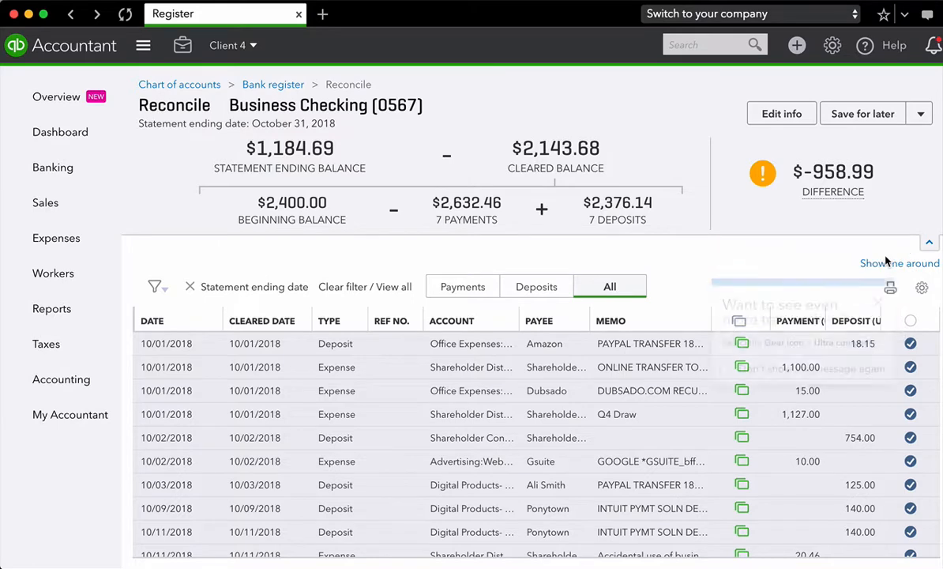
pyautogui.click(877, 305)
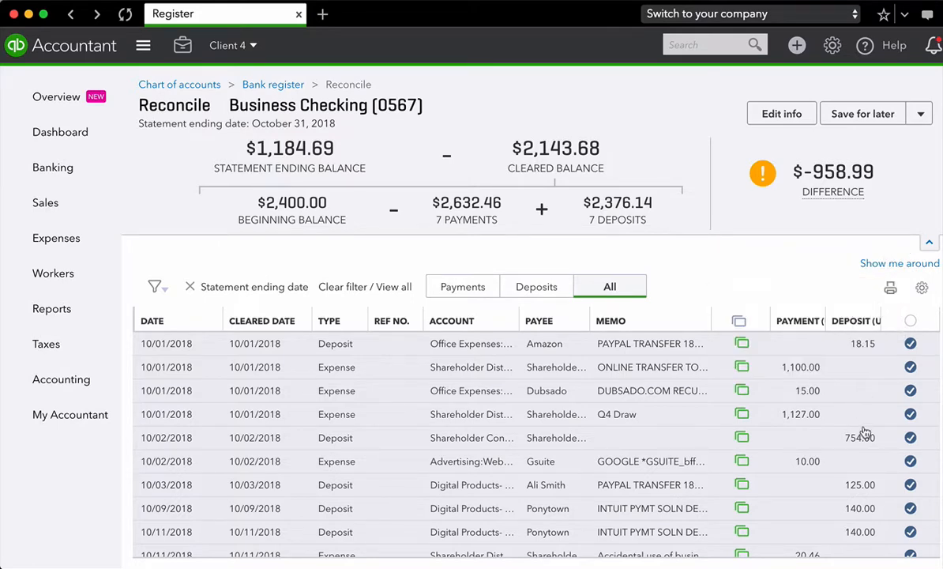
# - Review all transactions listed for the October 2018 statement period against the bank statement
pyautogui.scroll(-5, 865, 432)
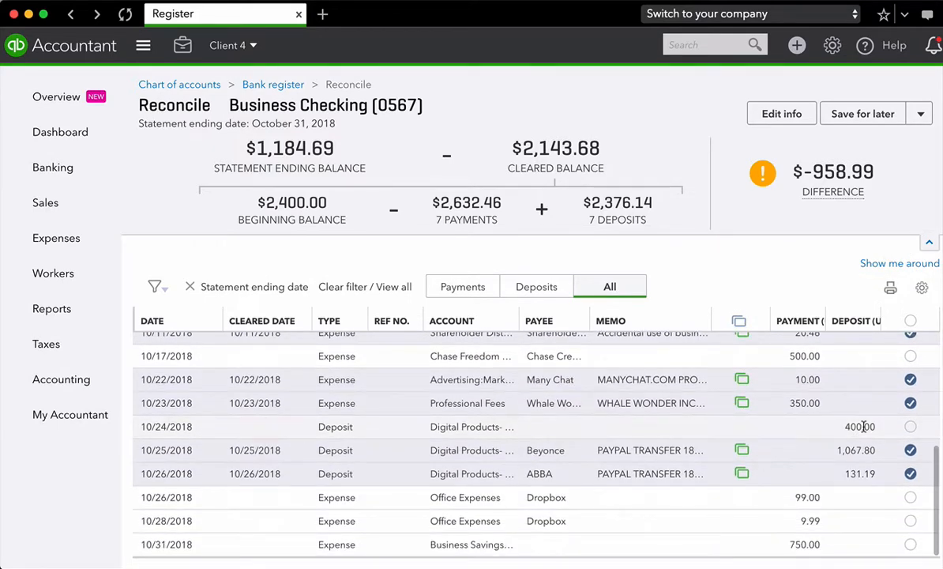
pyautogui.scroll(5, 864, 427)
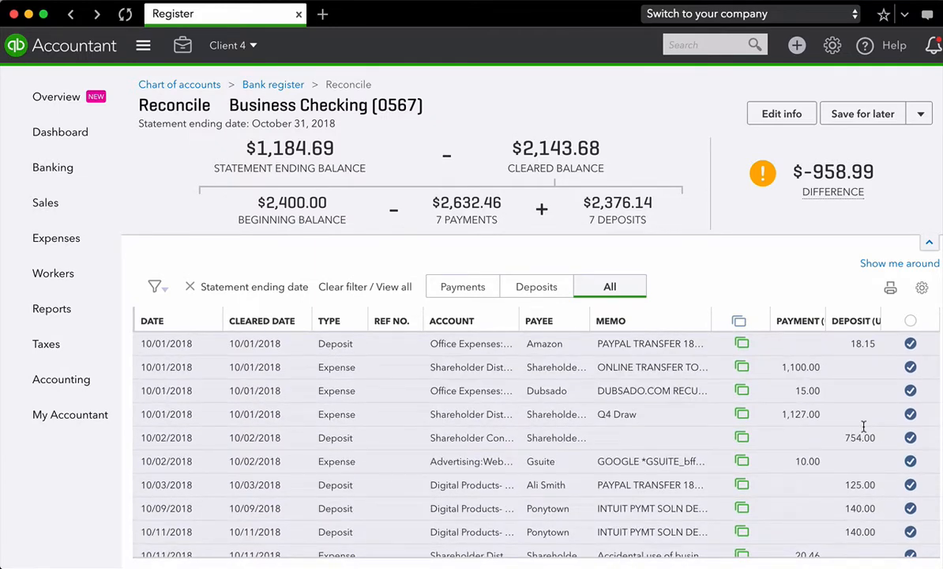
pyautogui.moveTo(762, 170)
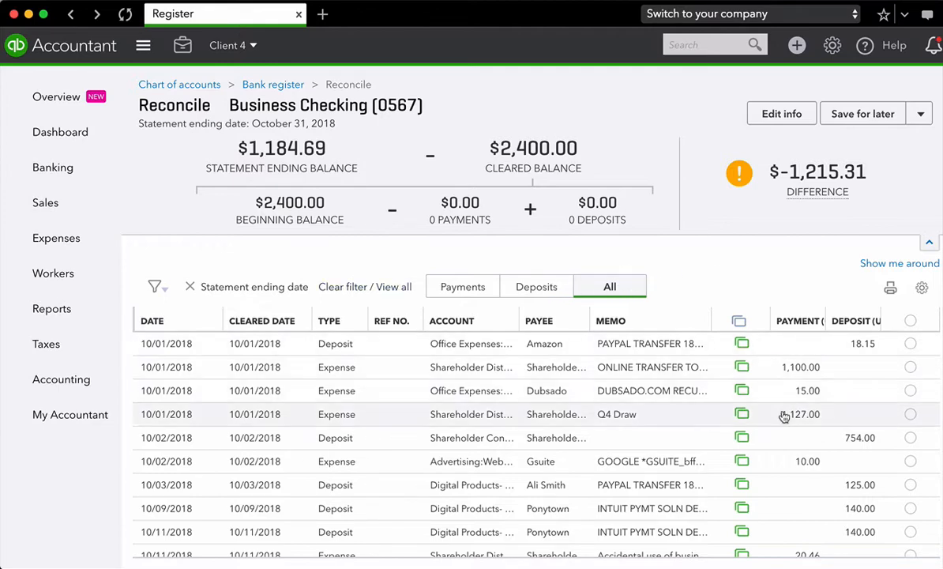
pyautogui.scroll(-5, 784, 416)
pyautogui.scroll(5, 784, 416)
pyautogui.scroll(-5, 783, 415)
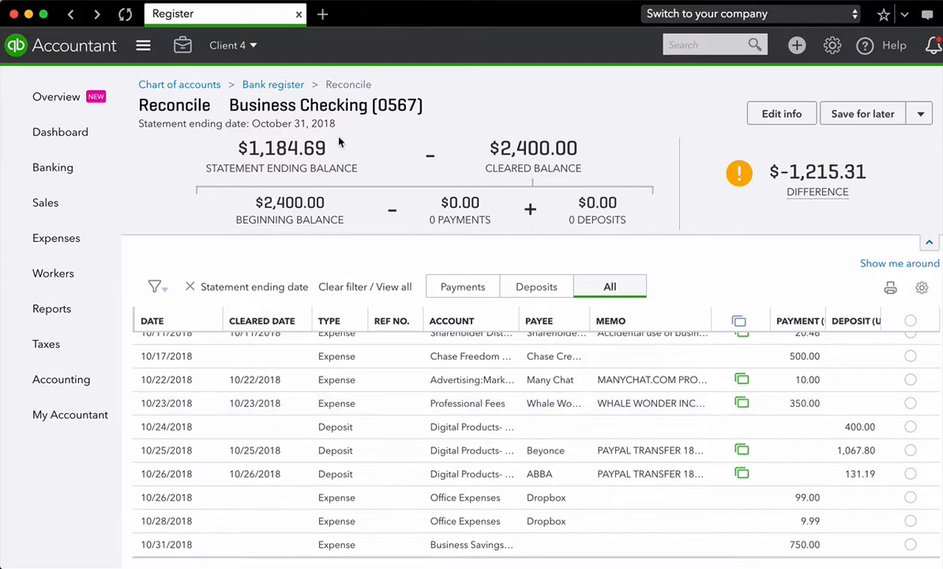
pyautogui.scroll(5, 776, 448)
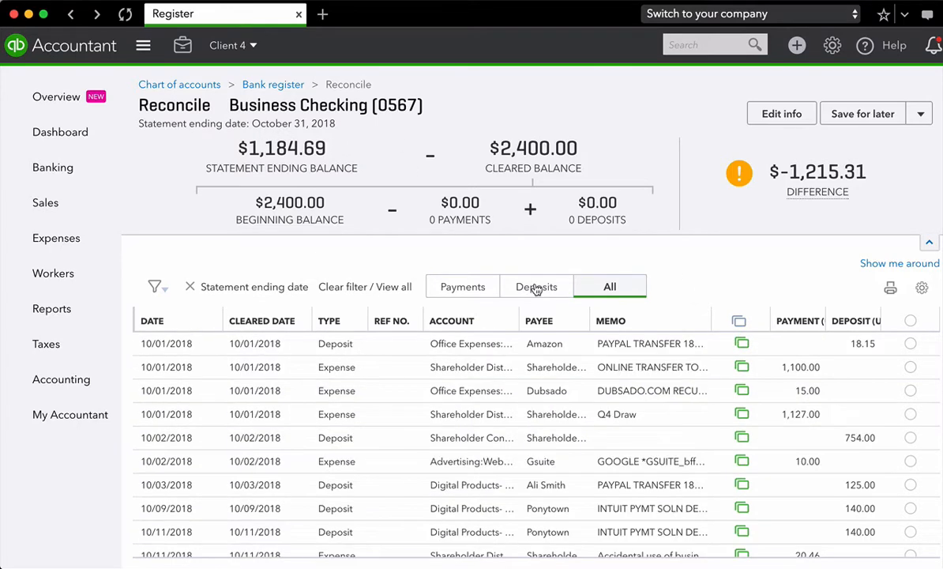
# - View only the deposits and only the payments in turn, and restore the list of all transactions
pyautogui.click(537, 286)
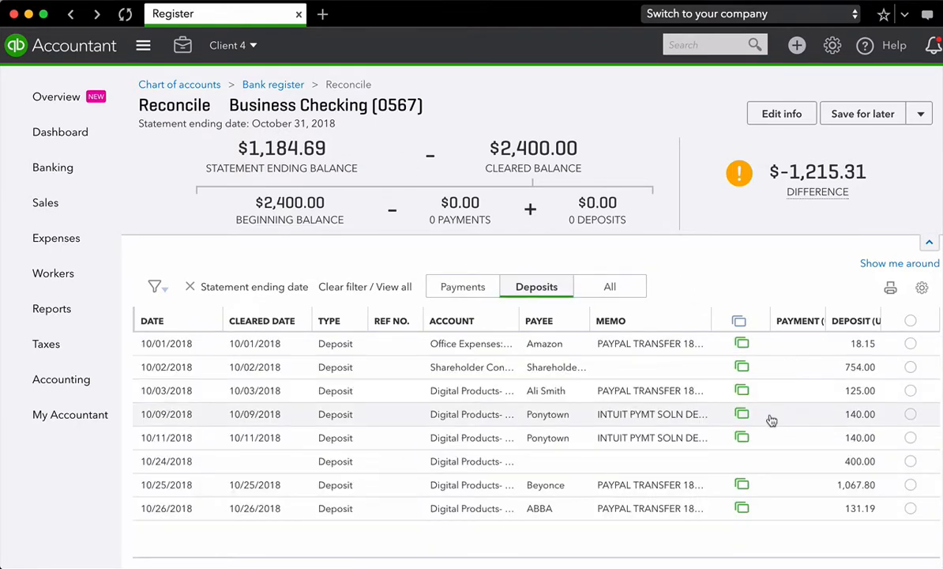
pyautogui.click(457, 289)
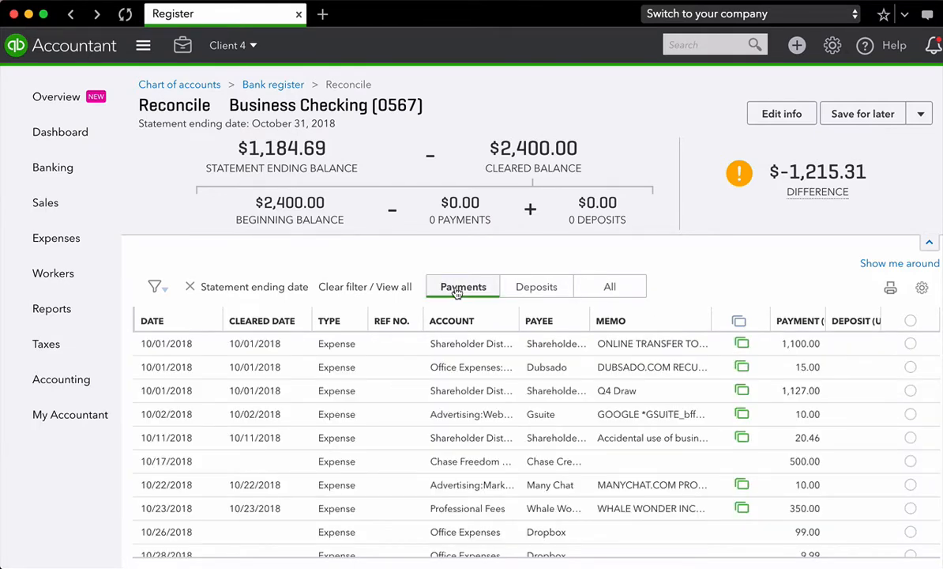
pyautogui.scroll(-2, 719, 470)
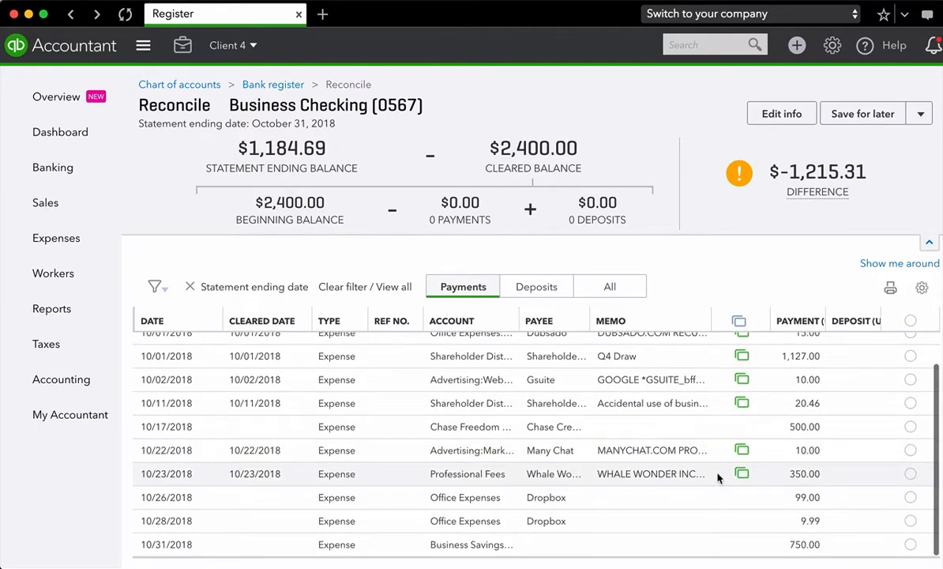
pyautogui.scroll(2, 719, 477)
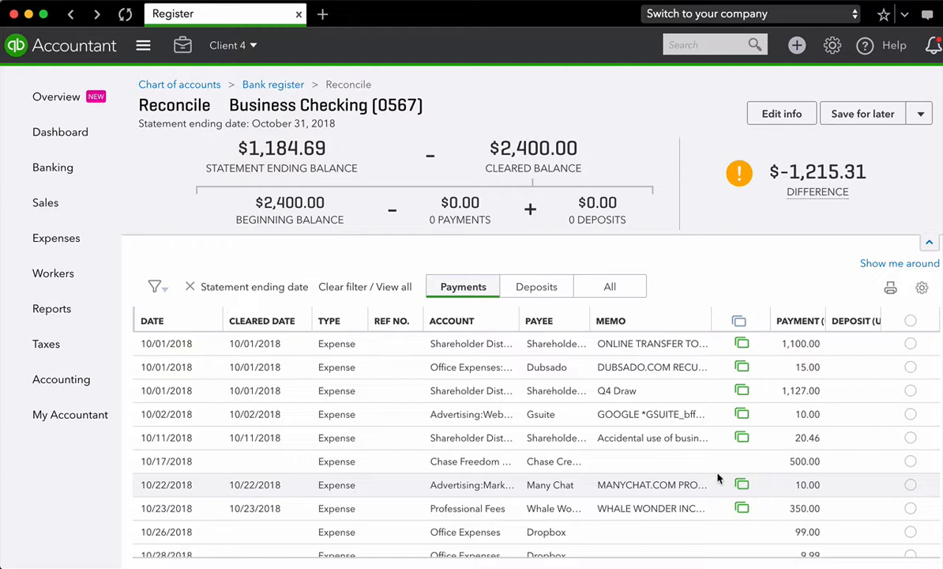
pyautogui.click(604, 288)
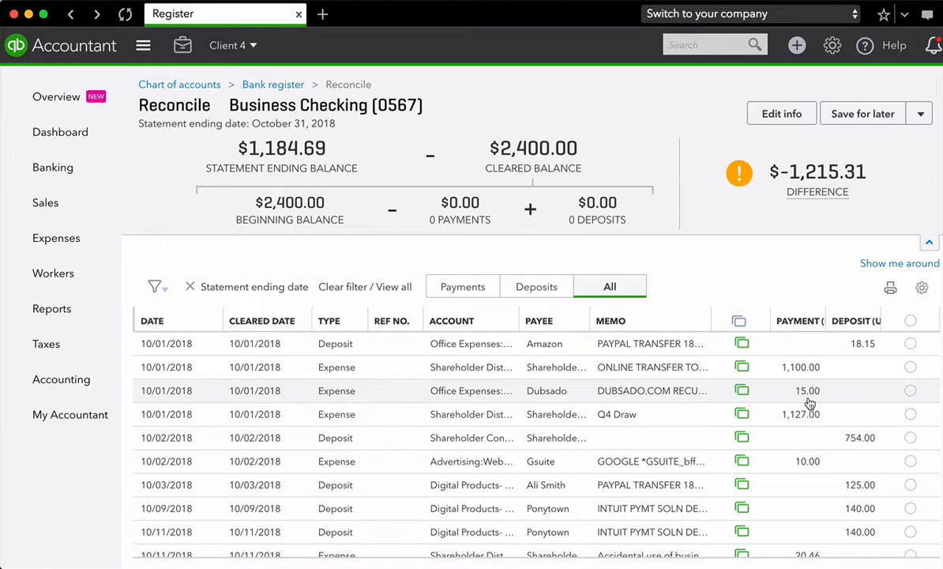
# - Mark the individual transactions dated 10/01/2018 through 10/03/2018 as cleared
pyautogui.click(911, 346)
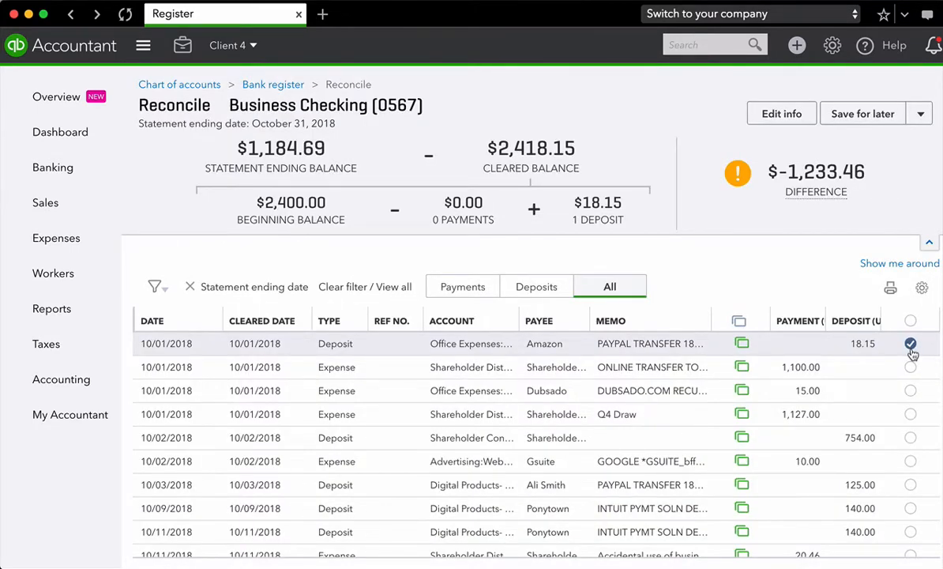
pyautogui.click(911, 369)
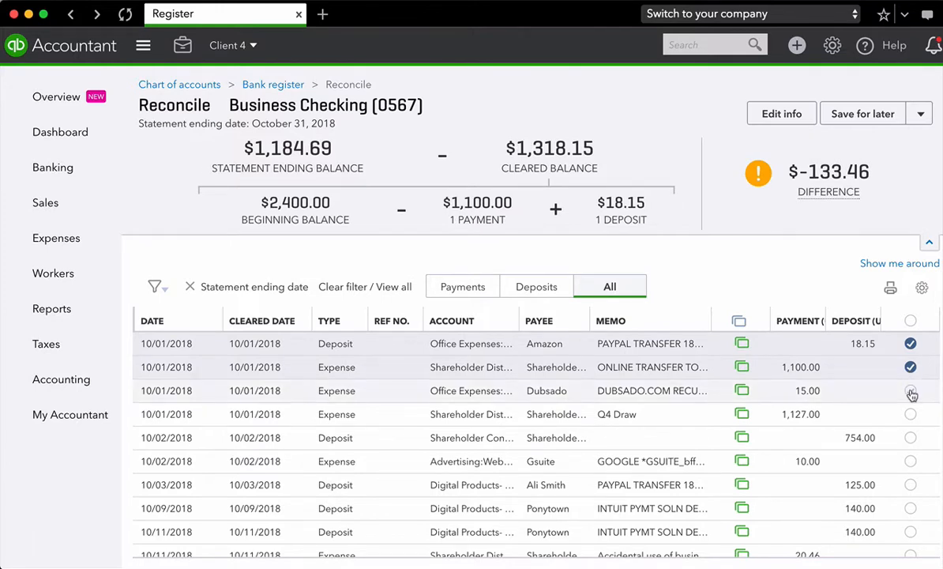
pyautogui.click(910, 392)
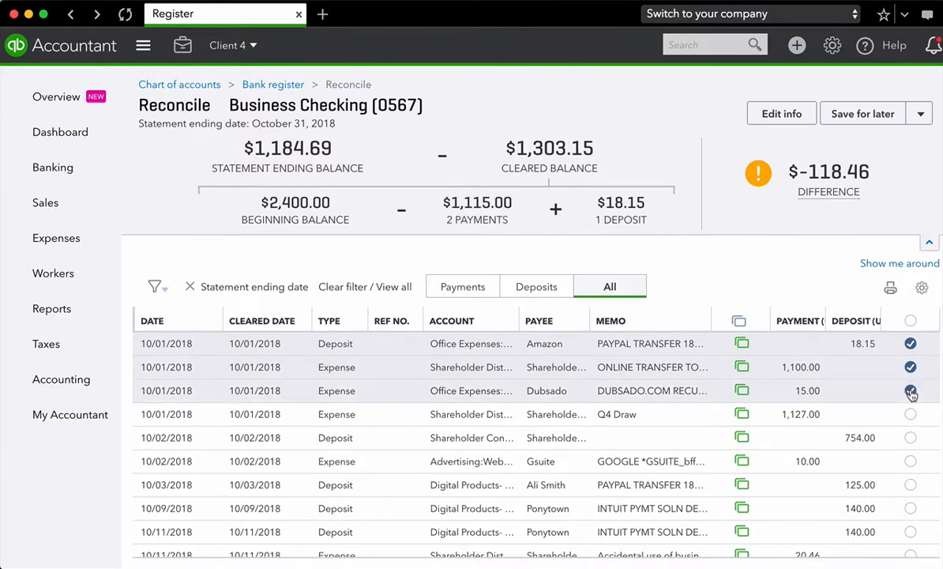
pyautogui.click(911, 415)
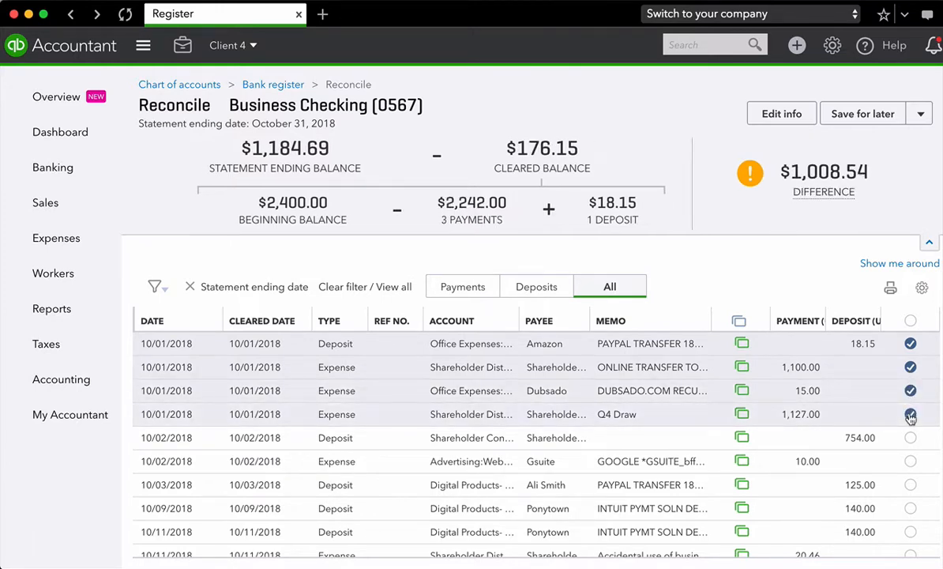
pyautogui.click(910, 439)
pyautogui.click(911, 463)
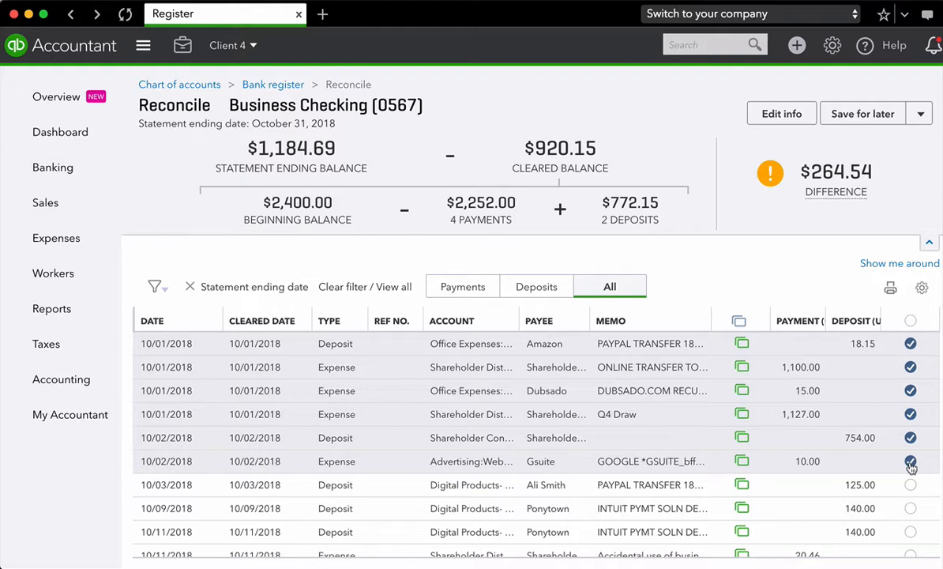
pyautogui.click(911, 486)
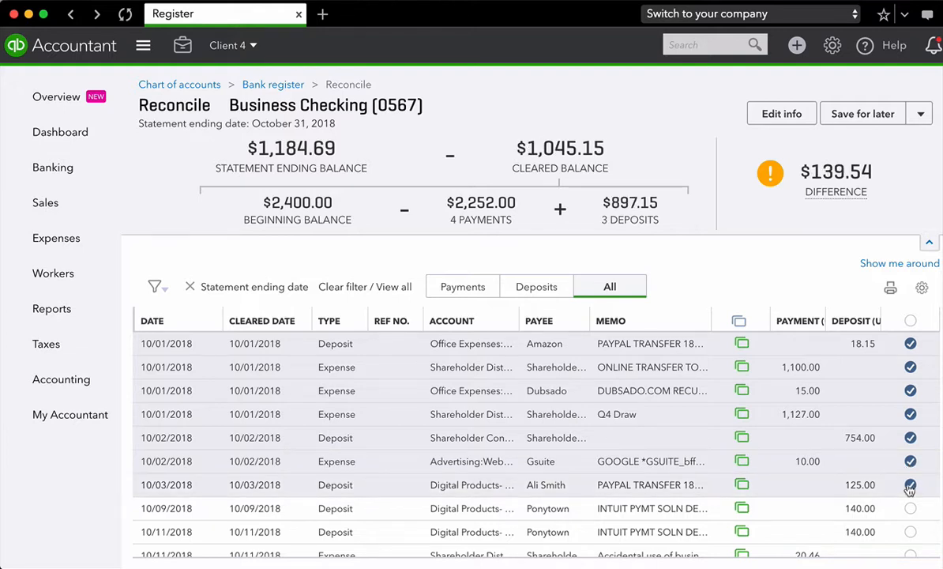
# - Mark every transaction in the list as cleared at once and check the resulting difference
pyautogui.click(910, 321)
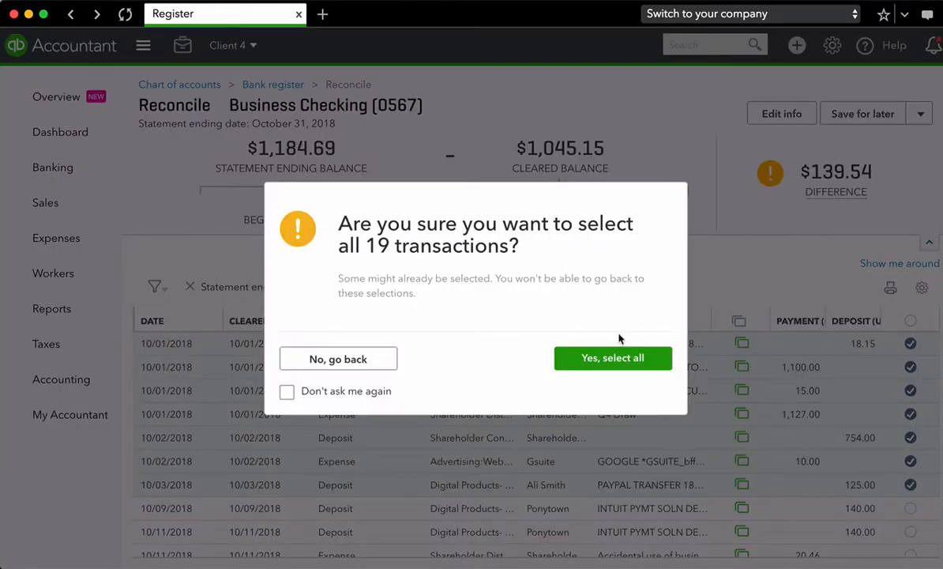
pyautogui.click(619, 361)
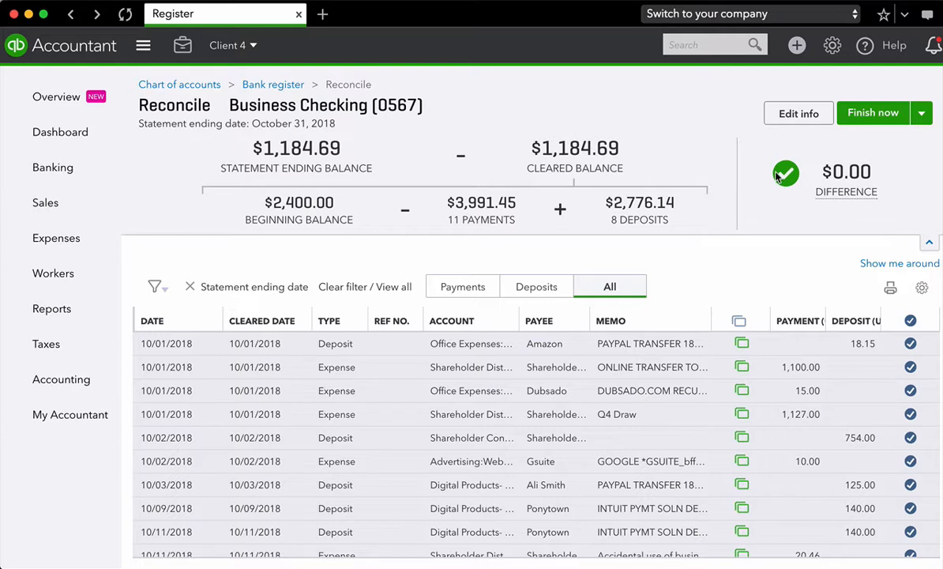
pyautogui.moveTo(784, 174)
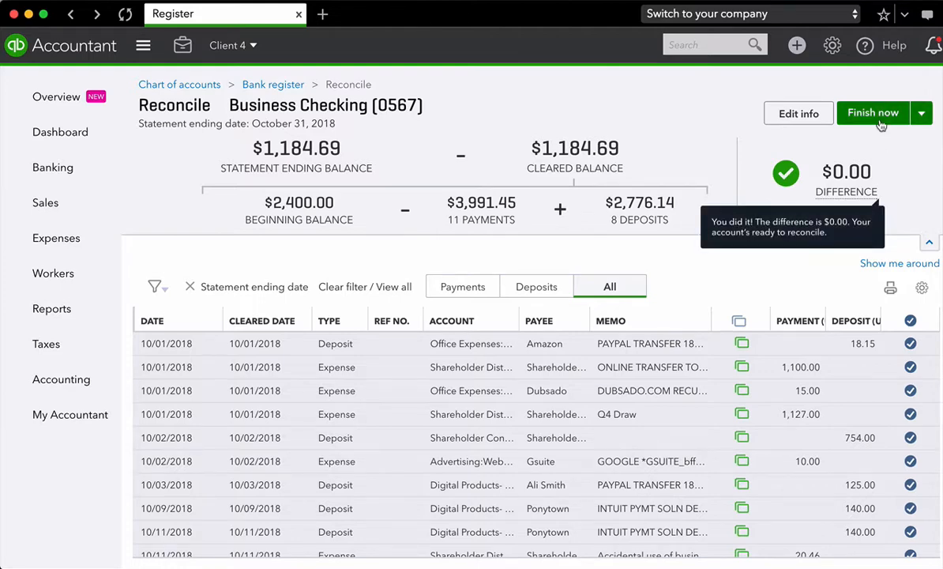
# - Unmark the 131.19, 1,067.80 and 400.00 deposits from late October and check the difference
pyautogui.scroll(-5, 899, 474)
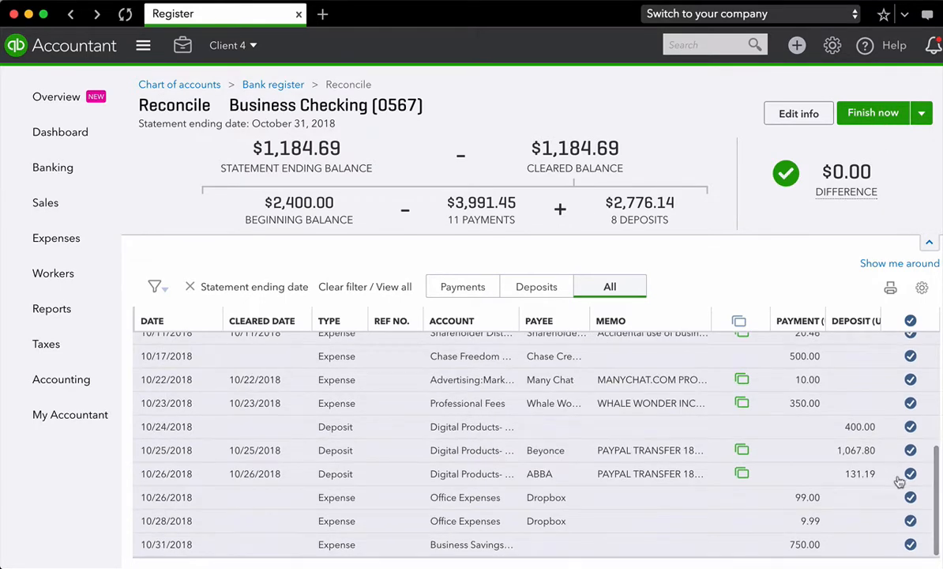
pyautogui.click(910, 474)
pyautogui.click(910, 450)
pyautogui.click(910, 426)
pyautogui.moveTo(884, 173)
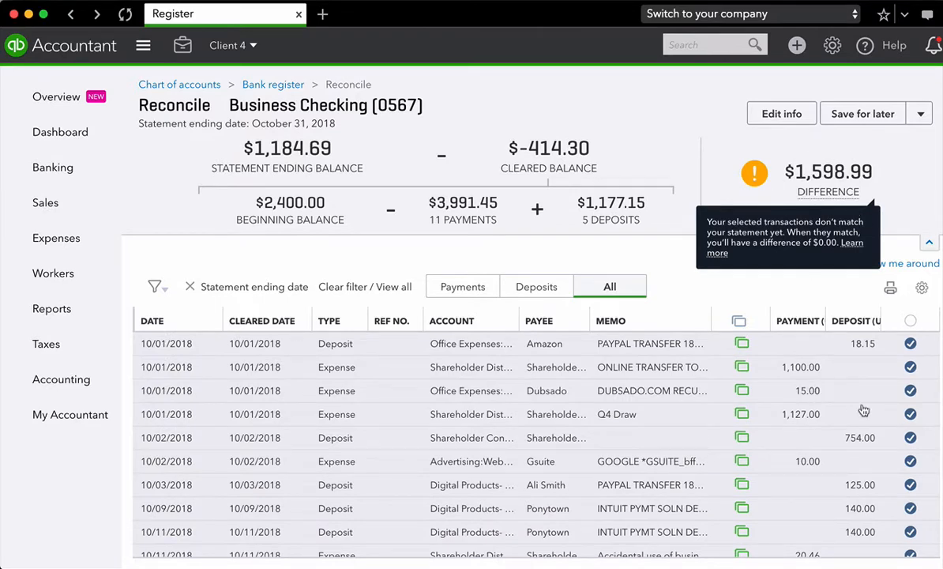
# - Mark the 400.00, 1,067.80 and 131.19 deposits from late October as cleared again
pyautogui.scroll(-5, 864, 410)
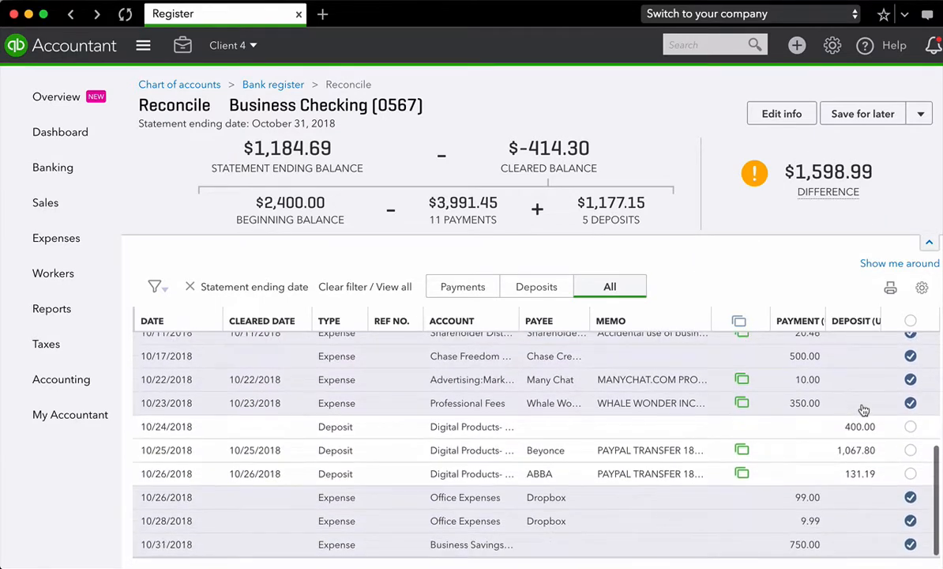
pyautogui.click(909, 426)
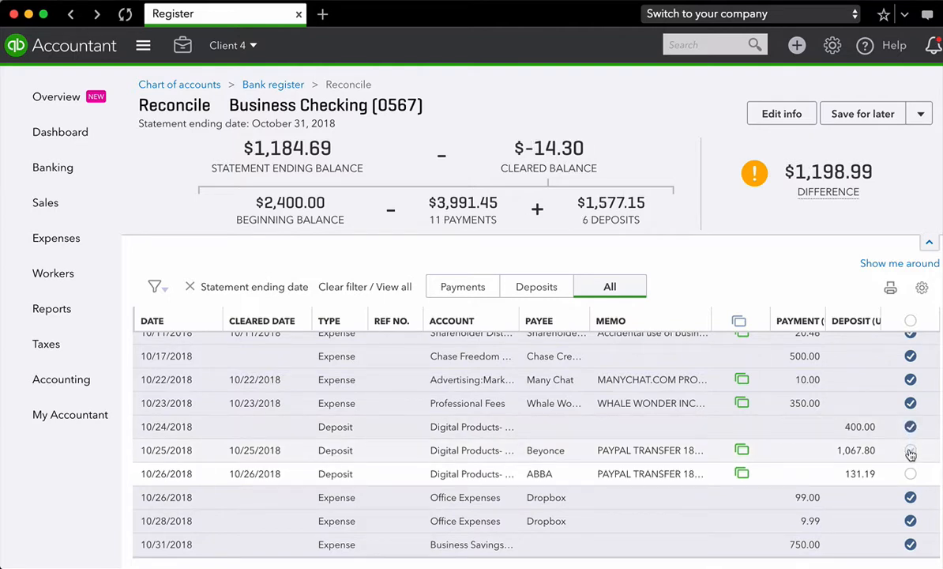
pyautogui.click(910, 451)
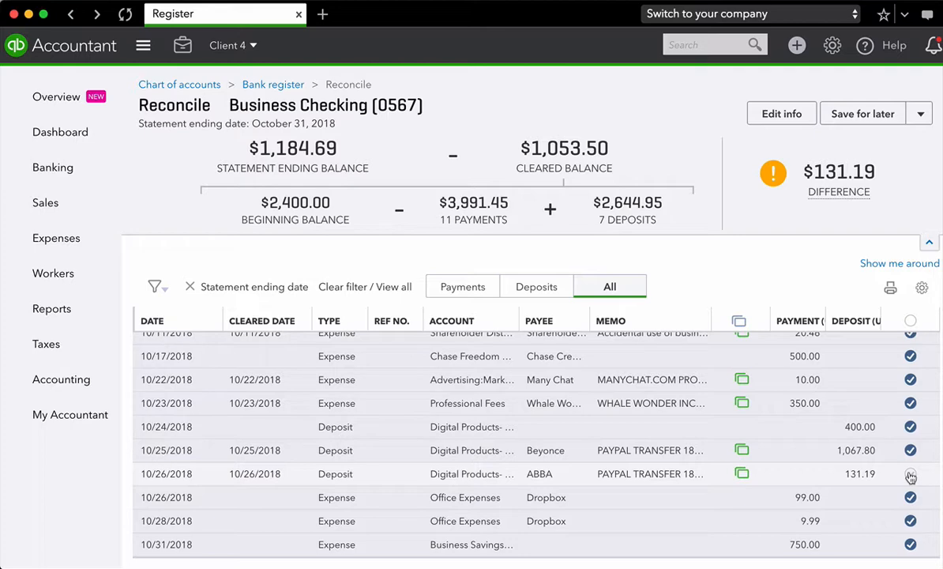
pyautogui.click(911, 475)
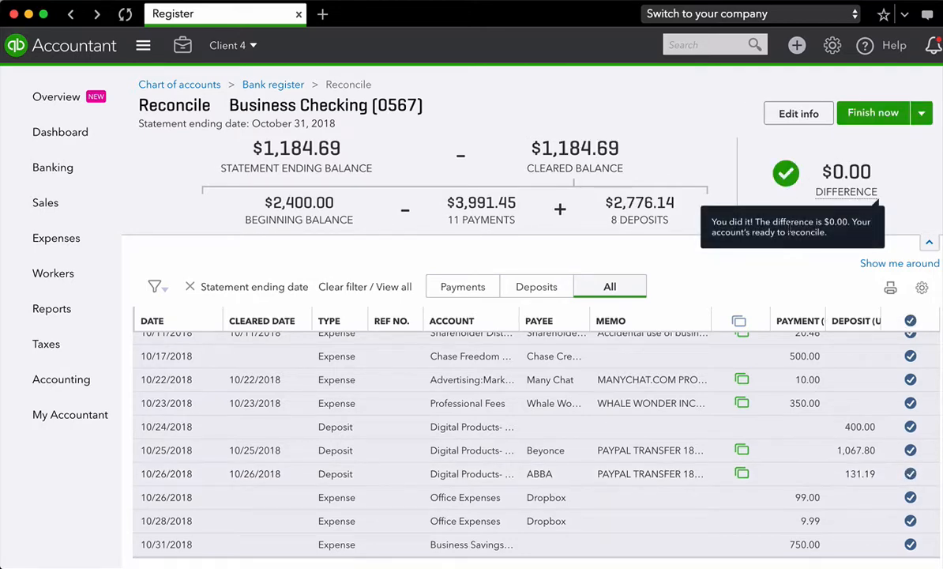
# - Finish the Business Checking reconciliation and close the completion dialog without viewing the report
pyautogui.scroll(5, 819, 361)
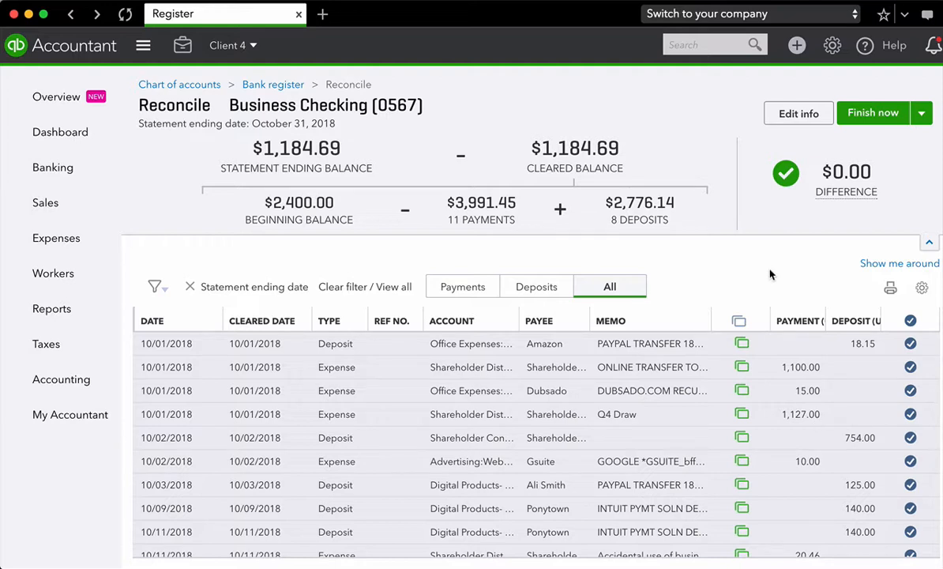
pyautogui.moveTo(829, 192)
pyautogui.click(869, 113)
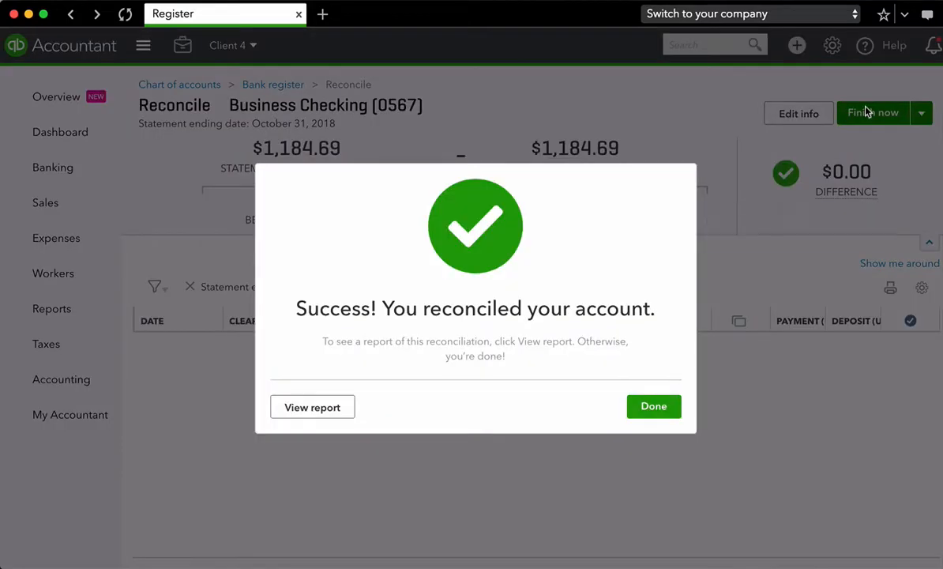
pyautogui.click(654, 408)
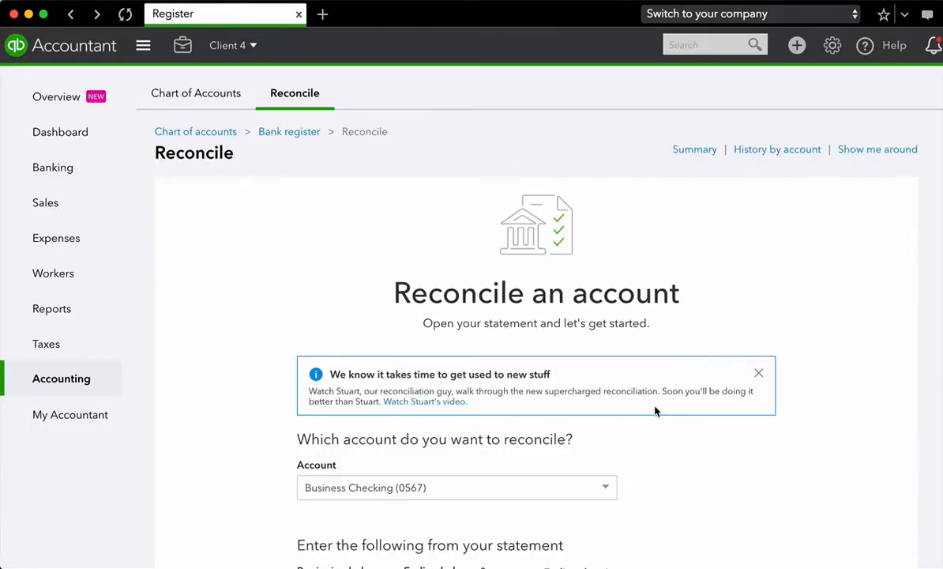